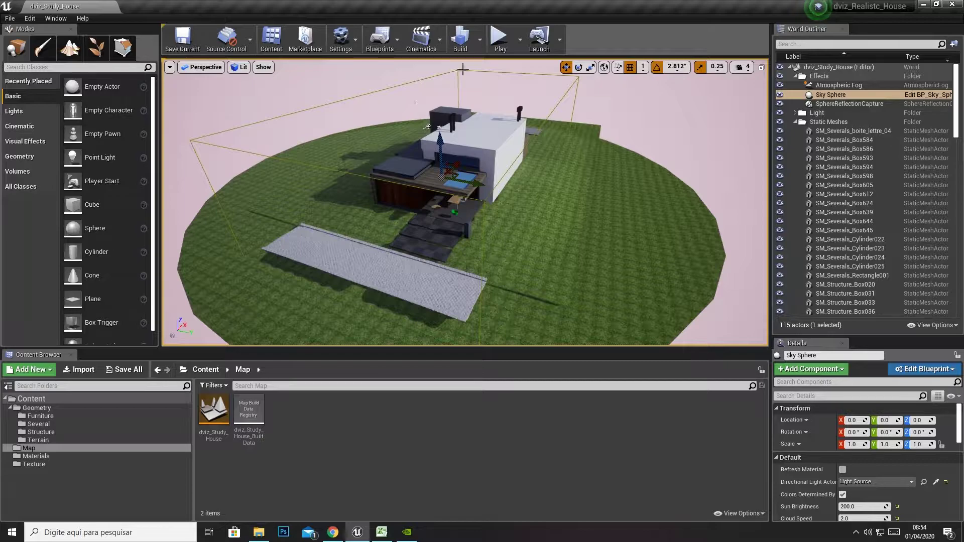
# Step: Open the Build options to show the Lighting Quality levels
pyautogui.click(482, 39)
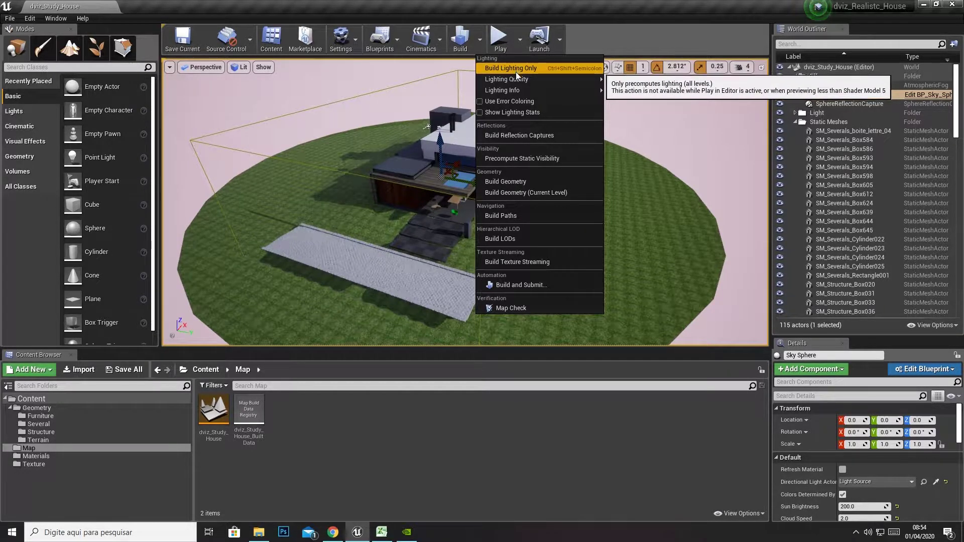
pyautogui.moveTo(514, 77)
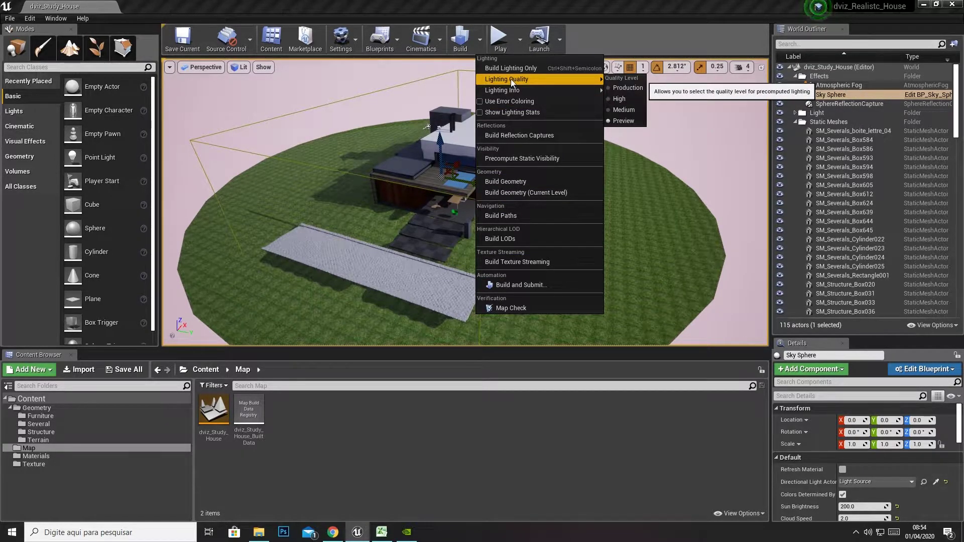
# Step: Pick Medium lighting quality, build the level, and follow the bake to 100% in Swarm Agent
pyautogui.click(619, 112)
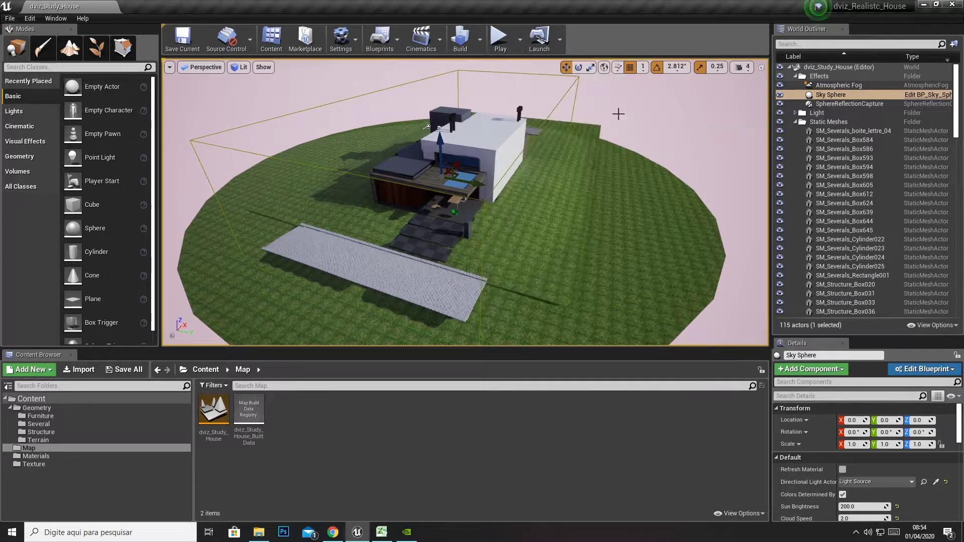
pyautogui.click(458, 48)
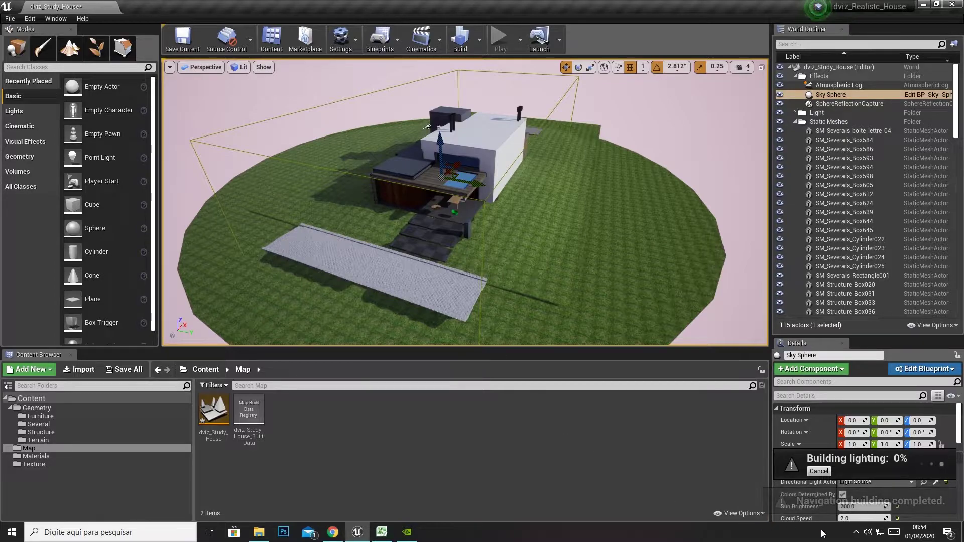
pyautogui.click(861, 537)
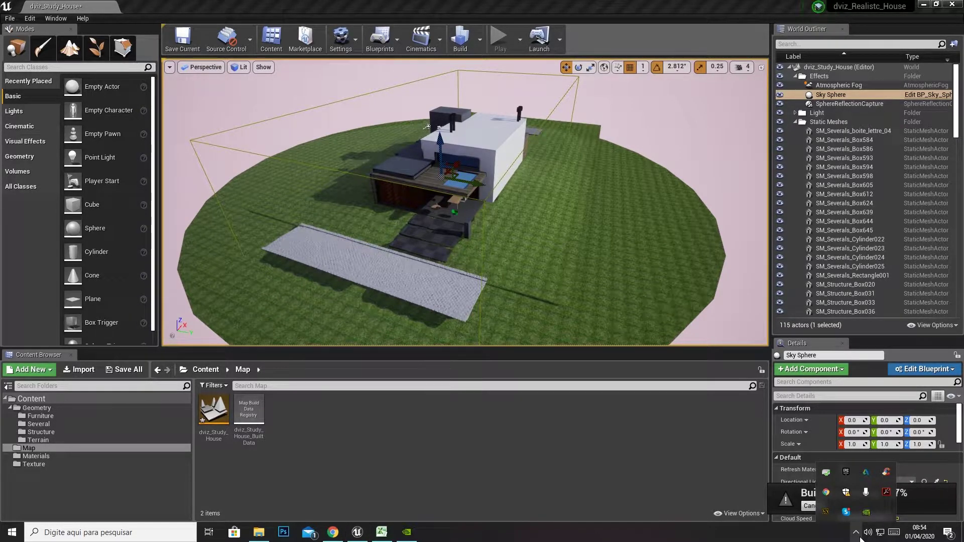
pyautogui.doubleClick(827, 512)
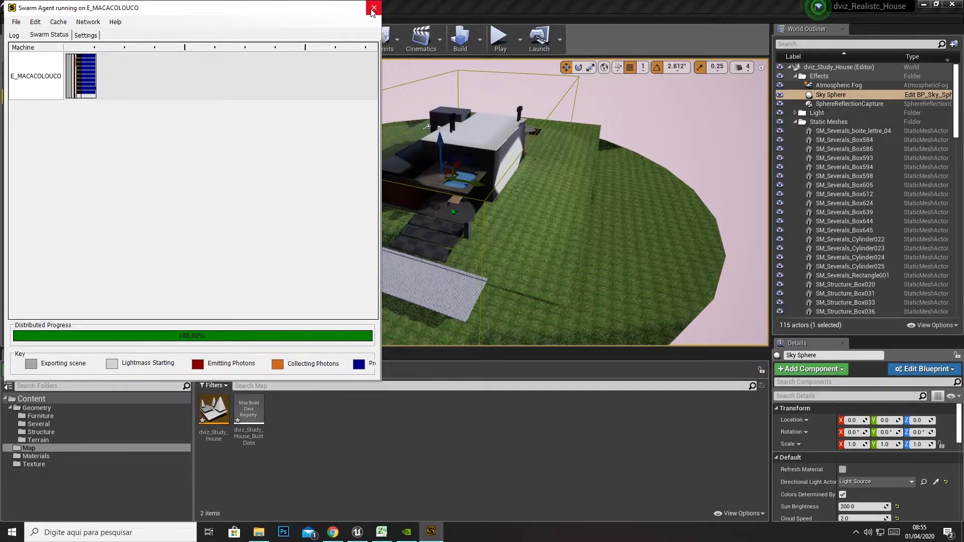
pyautogui.click(373, 8)
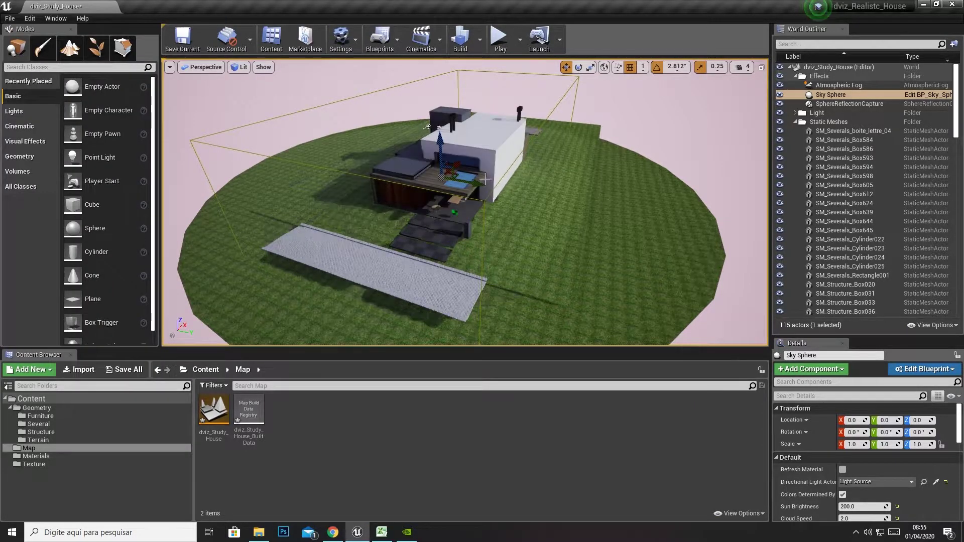
# Step: Fly under the patio roof into the house, then back out to the front and path
pyautogui.scroll(3, 470, 205)
pyautogui.scroll(3, 470, 205)
pyautogui.scroll(3, 470, 205)
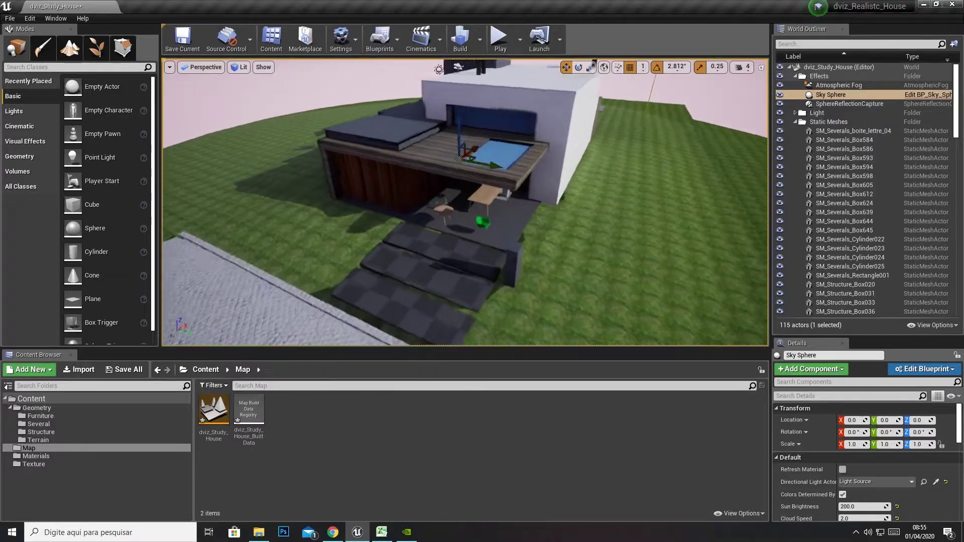
pyautogui.scroll(3, 470, 205)
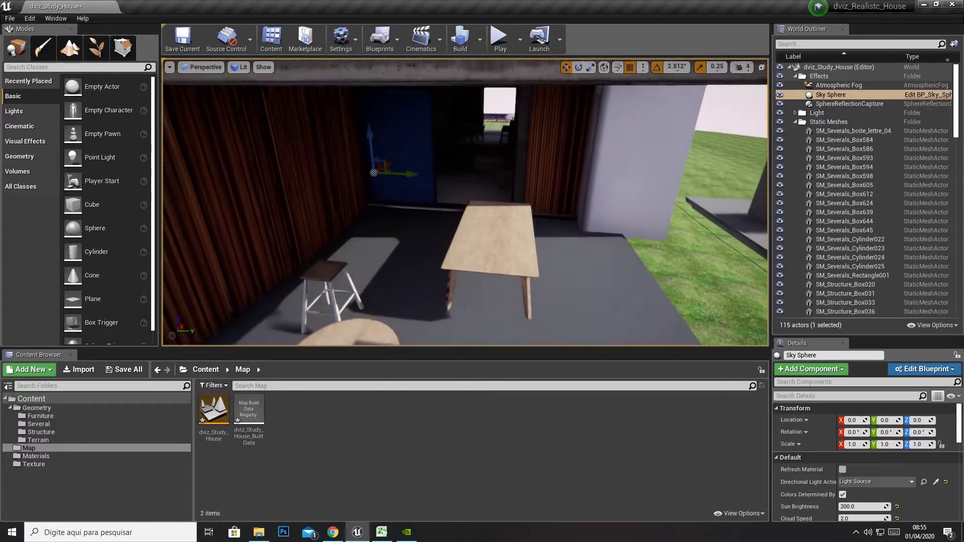
pyautogui.moveTo(470, 206)
pyautogui.mouseDown(button='right')
pyautogui.moveTo(470, 191)
pyautogui.moveTo(470, 201)
pyautogui.mouseUp(button='right')
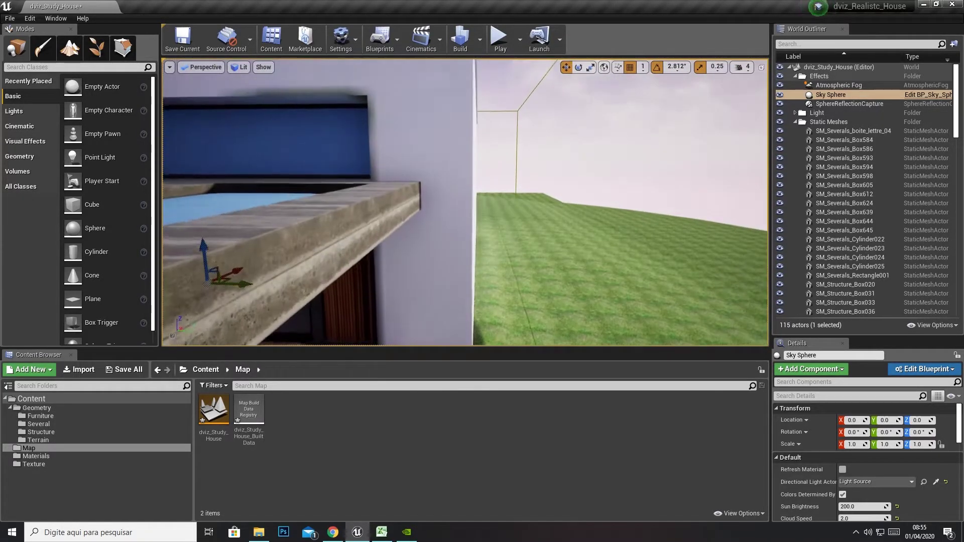
pyautogui.moveTo(529, 179)
pyautogui.mouseDown(button='right')
pyautogui.moveTo(502, 201)
pyautogui.moveTo(502, 271)
pyautogui.mouseUp(button='right')
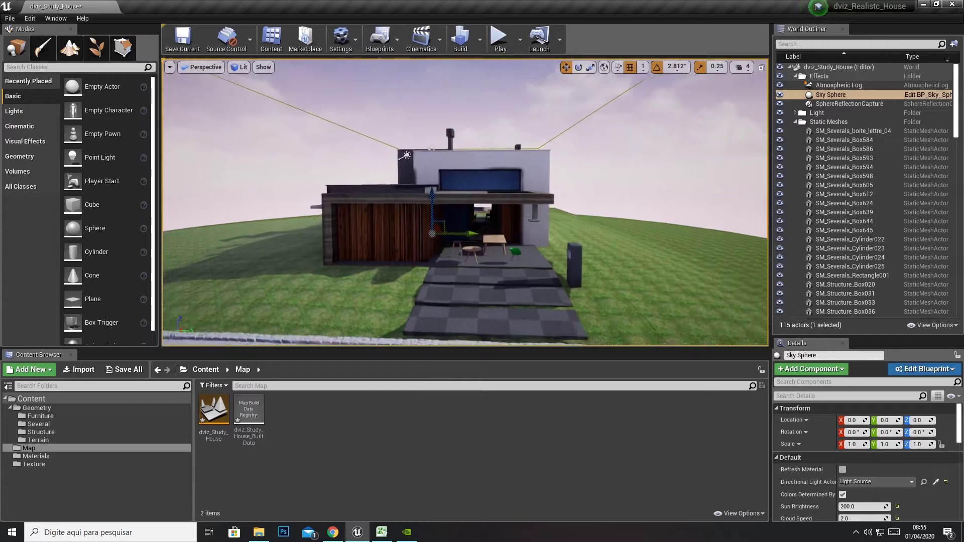
pyautogui.moveTo(248, 184); pyautogui.dragTo(248, 184, button='right')
# Step: Switch lighting quality to High, rebuild the level, and follow the bake in Swarm Agent
pyautogui.click(479, 40)
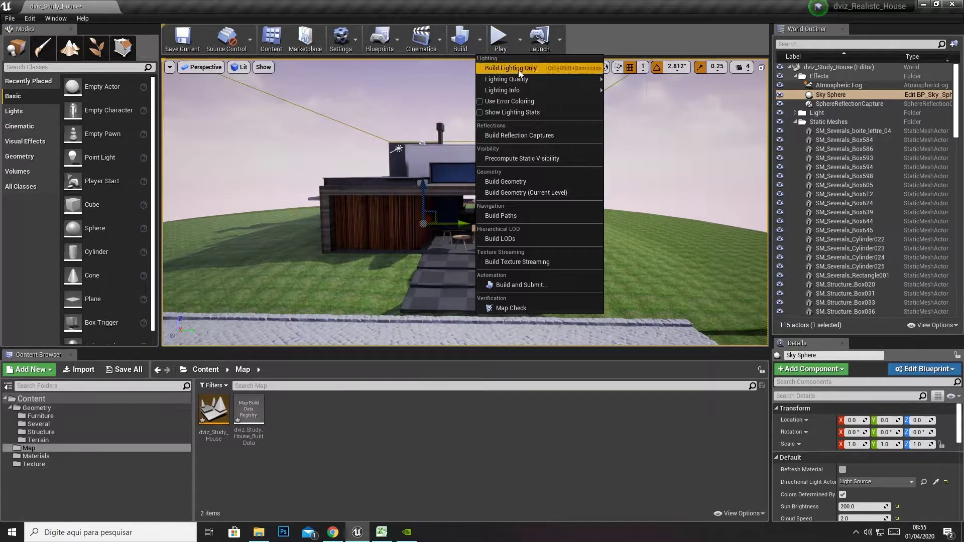
pyautogui.moveTo(593, 79)
pyautogui.click(620, 100)
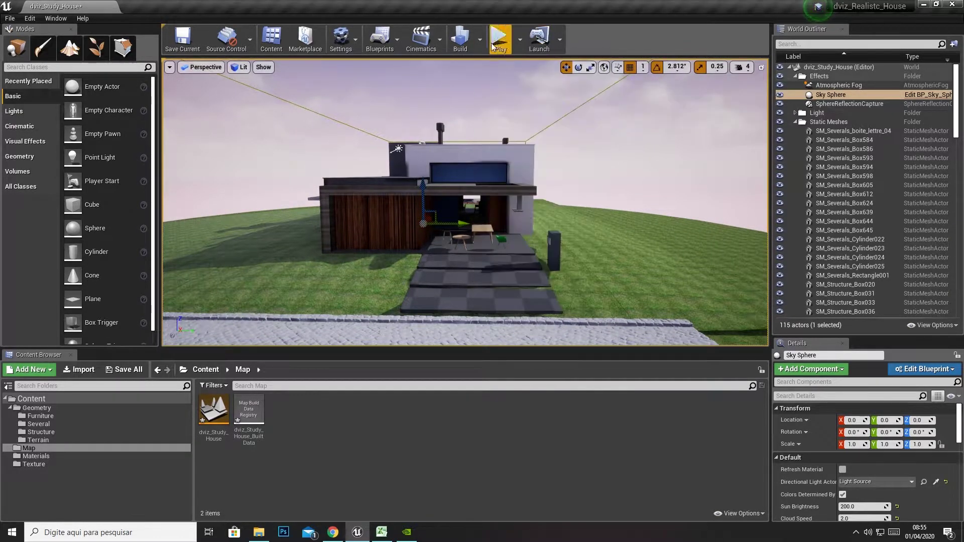
pyautogui.click(460, 43)
pyautogui.click(856, 533)
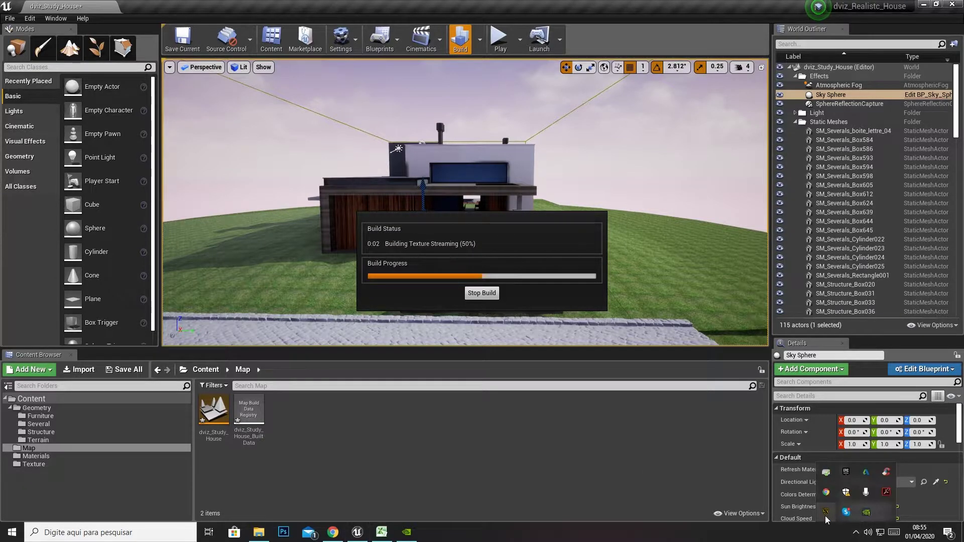
pyautogui.doubleClick(825, 513)
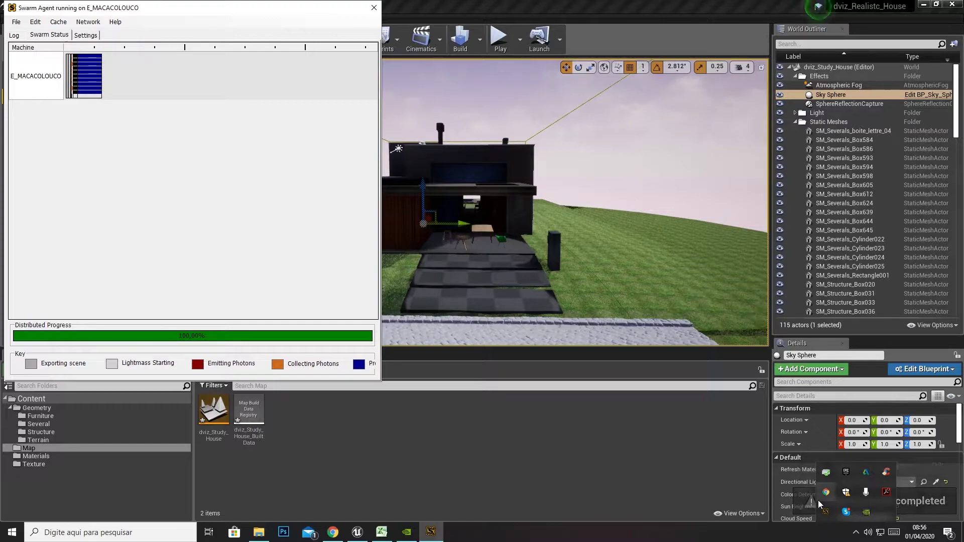
pyautogui.click(374, 8)
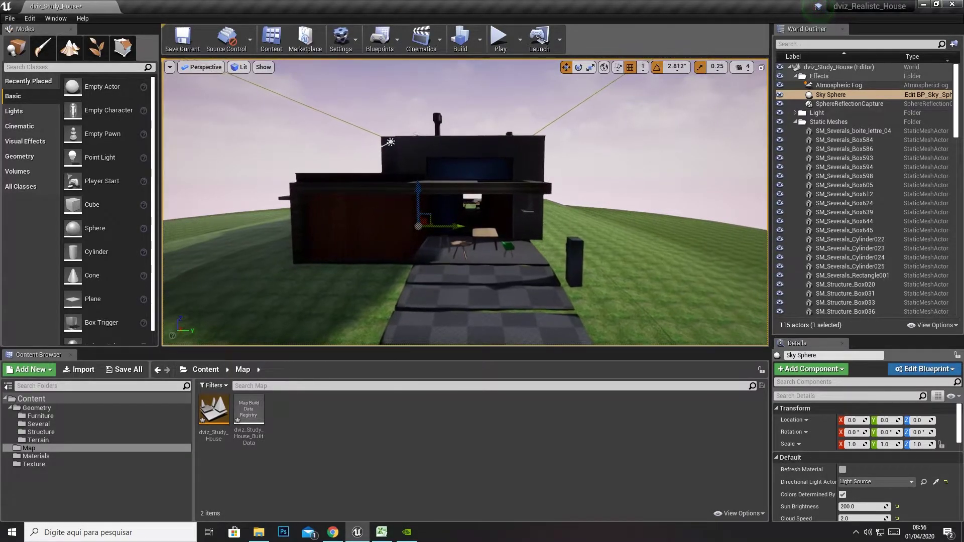
# Step: Fly toward the table and chair, then pan along the wooden-slat facade to the patio corner
pyautogui.scroll(3, 465, 201)
pyautogui.moveTo(465, 201)
pyautogui.mouseDown(button='right')
pyautogui.moveTo(465, 261)
pyautogui.moveTo(465, 221)
pyautogui.moveTo(427, 221)
pyautogui.moveTo(427, 180)
pyautogui.moveTo(467, 173)
pyautogui.moveTo(452, 174)
pyautogui.mouseUp(button='right')
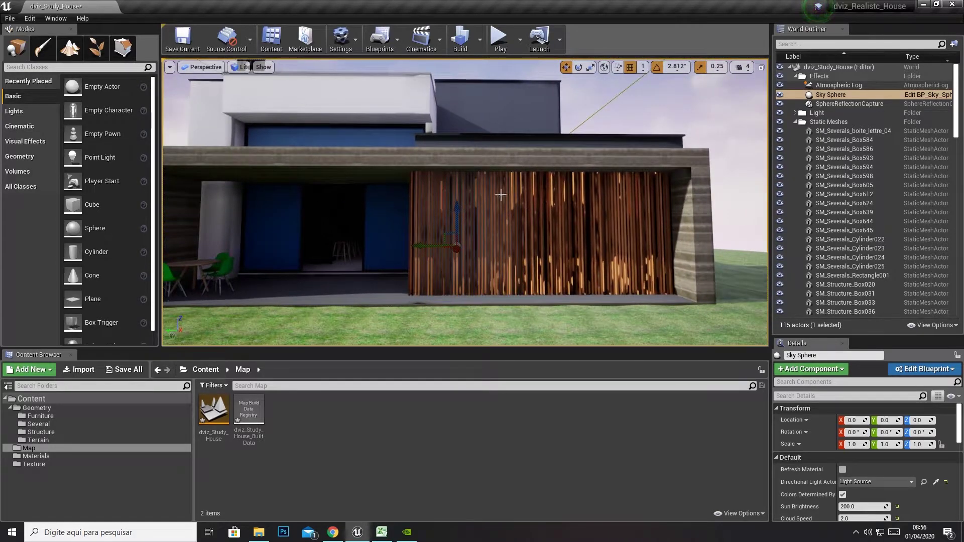
pyautogui.moveTo(504, 201); pyautogui.dragTo(504, 201, button='right')
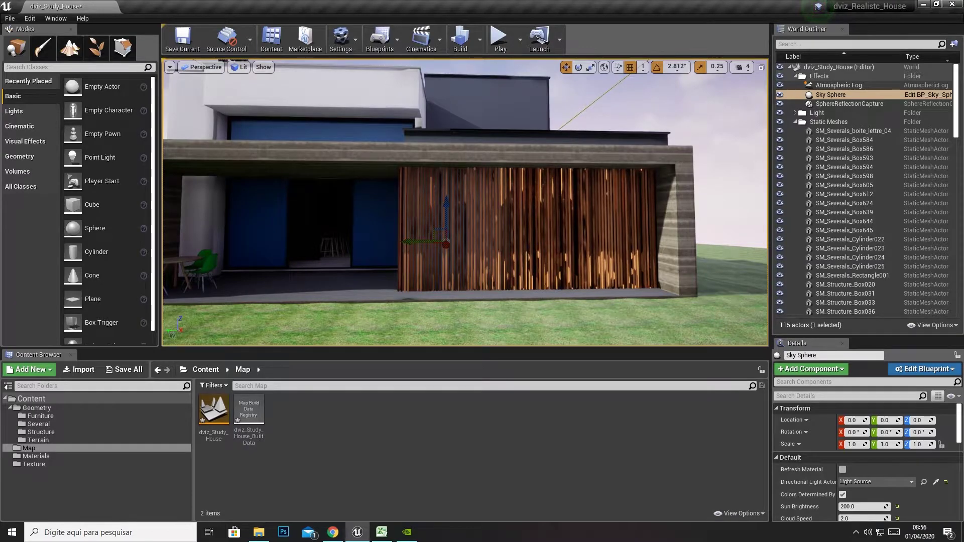
# Step: Turn toward the patio, reselect High lighting quality, and fly up to the glass doors
pyautogui.moveTo(505, 201); pyautogui.dragTo(504, 201, button='right')
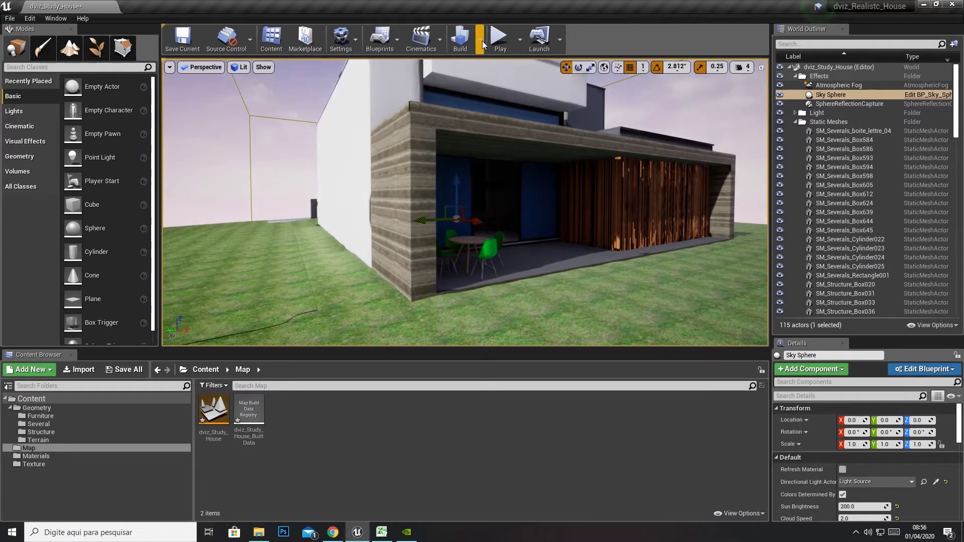
pyautogui.click(481, 41)
pyautogui.moveTo(530, 79)
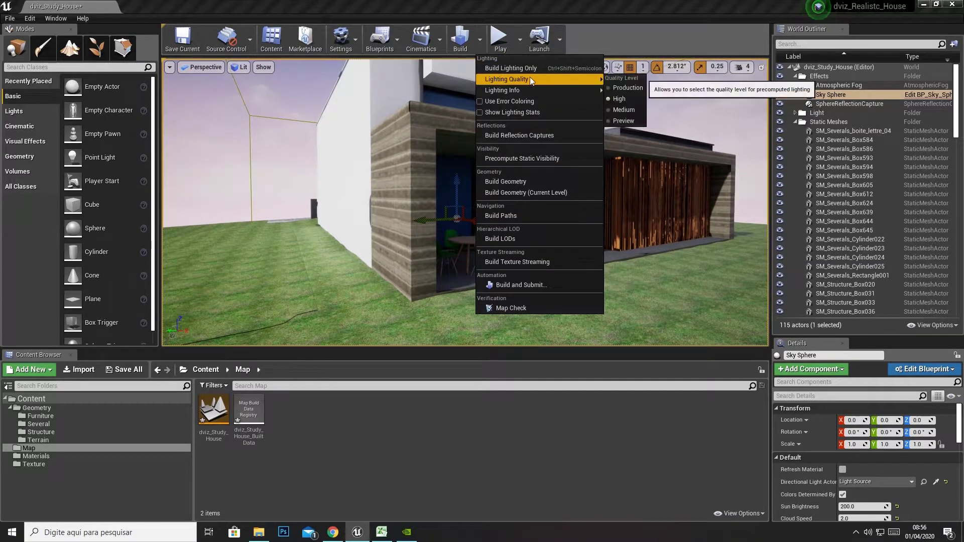
pyautogui.click(619, 103)
pyautogui.moveTo(619, 104); pyautogui.dragTo(619, 103, button='right')
# Step: Fly past the patio table and wooden wall into the interior, return to a wide exterior, and open the Build options
pyautogui.moveTo(437, 146); pyautogui.dragTo(437, 145, button='right')
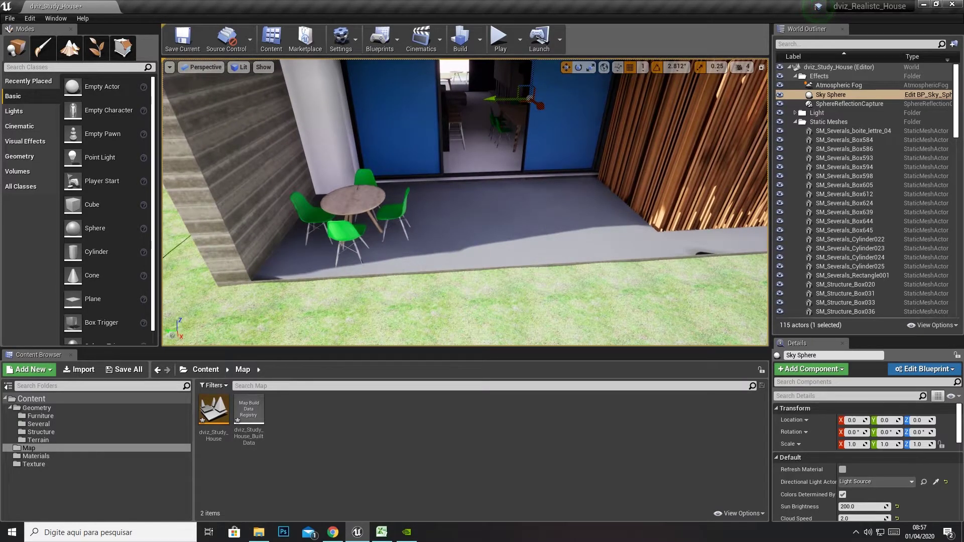
pyautogui.moveTo(523, 144); pyautogui.dragTo(523, 144, button='right')
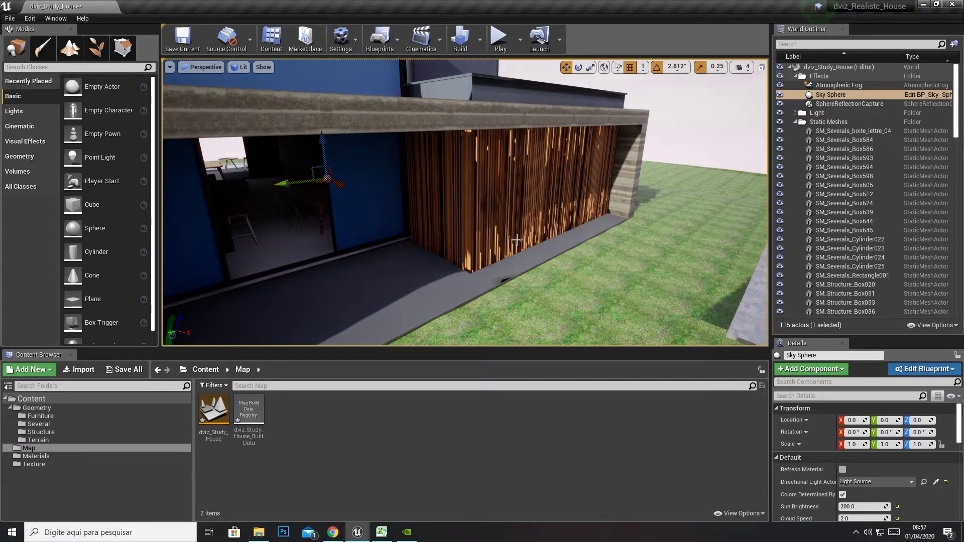
pyautogui.moveTo(507, 192); pyautogui.dragTo(508, 192, button='right')
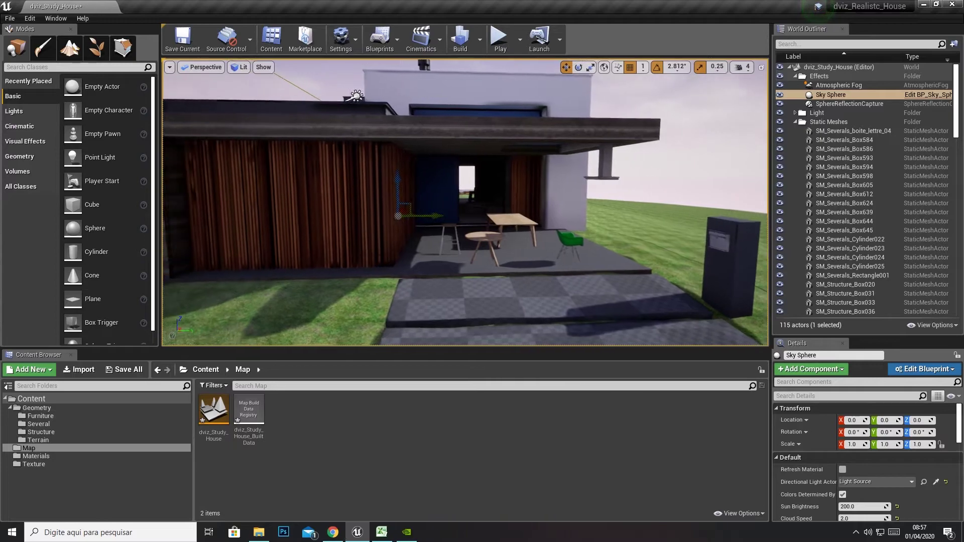
pyautogui.moveTo(507, 193); pyautogui.dragTo(508, 192, button='right')
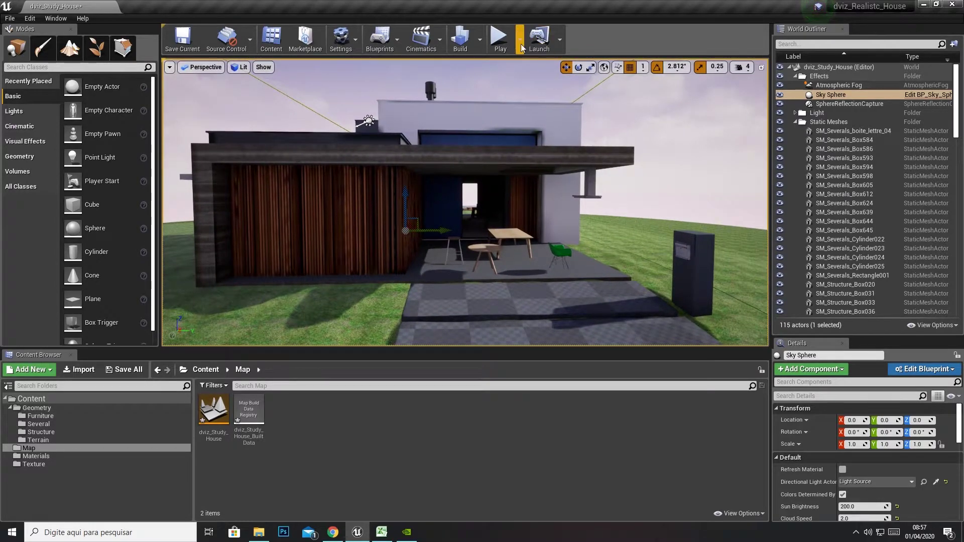
pyautogui.click(481, 40)
pyautogui.moveTo(519, 81)
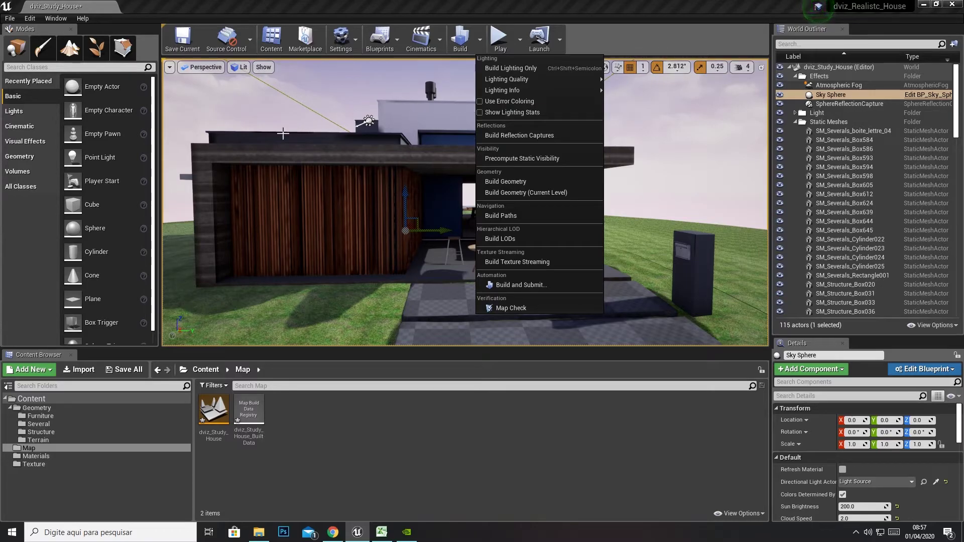
# Step: Dismiss the Build menu, leaving the sunlit house front and shaded patio in view
pyautogui.click(425, 70)
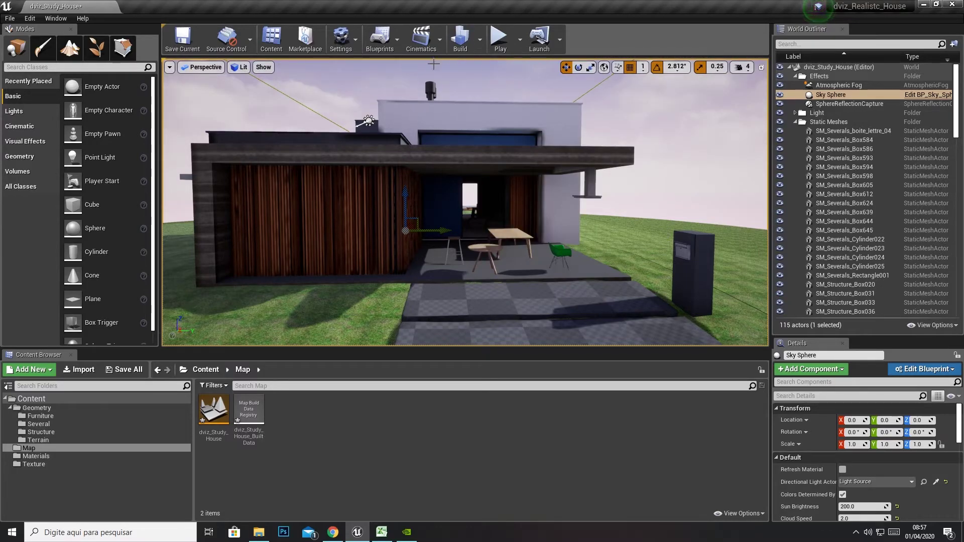